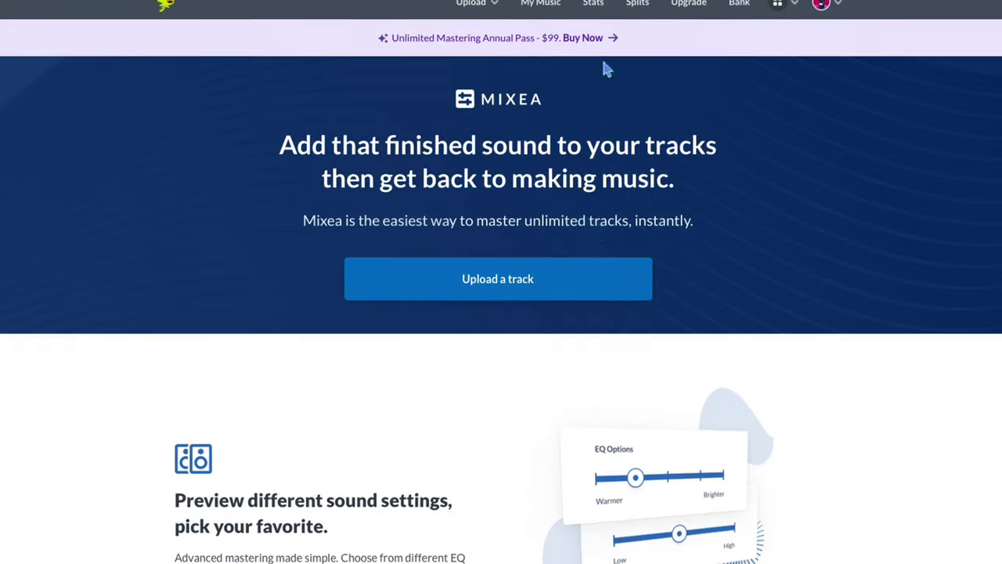
pyautogui.scroll(-2, 552, 296)
pyautogui.scroll(-5, 554, 299)
pyautogui.scroll(8, 555, 298)
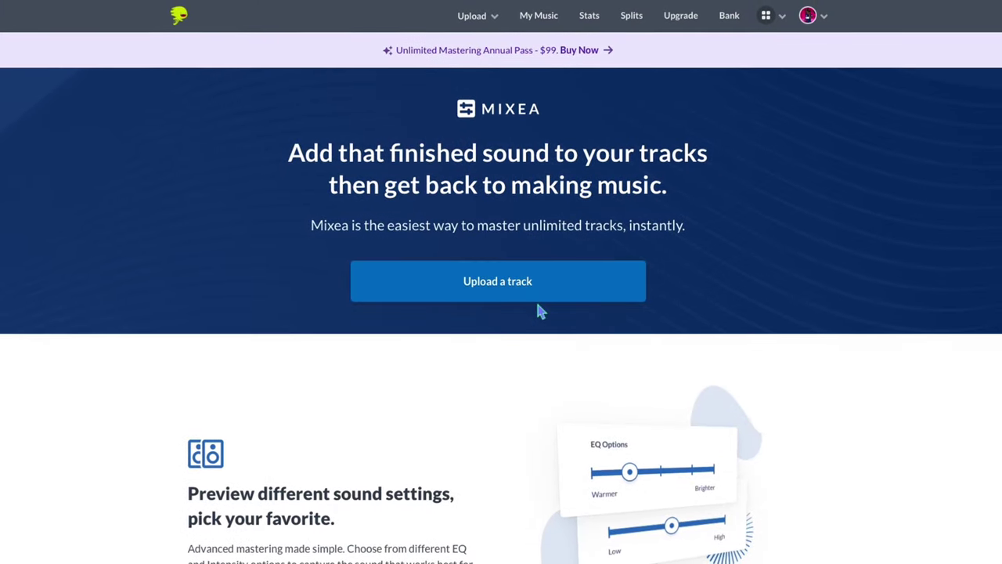
pyautogui.scroll(-5, 540, 310)
pyautogui.scroll(-1, 540, 313)
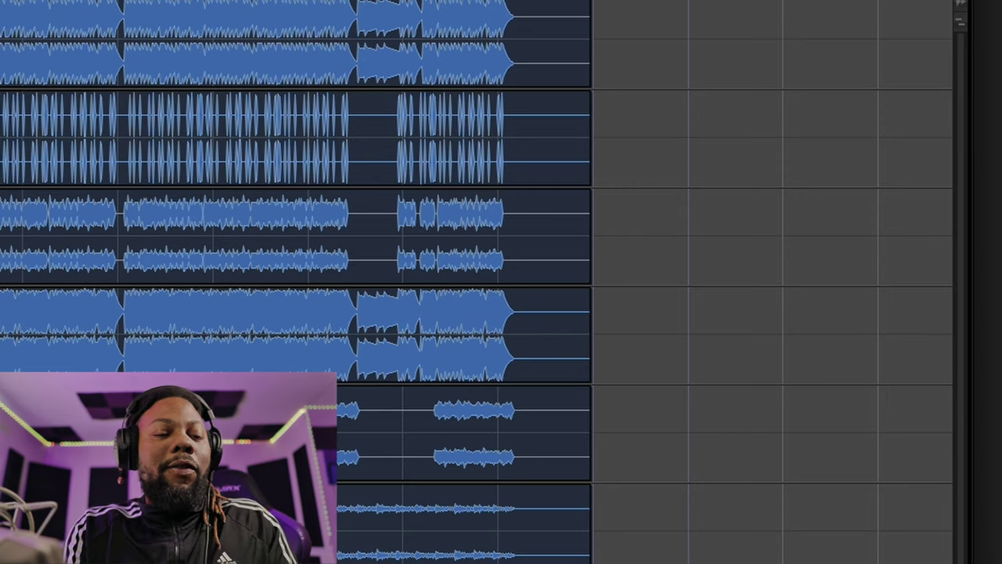
# Step: Create 16 new mono audio tracks in samples named TRACK
pyautogui.press('super+shift+n')
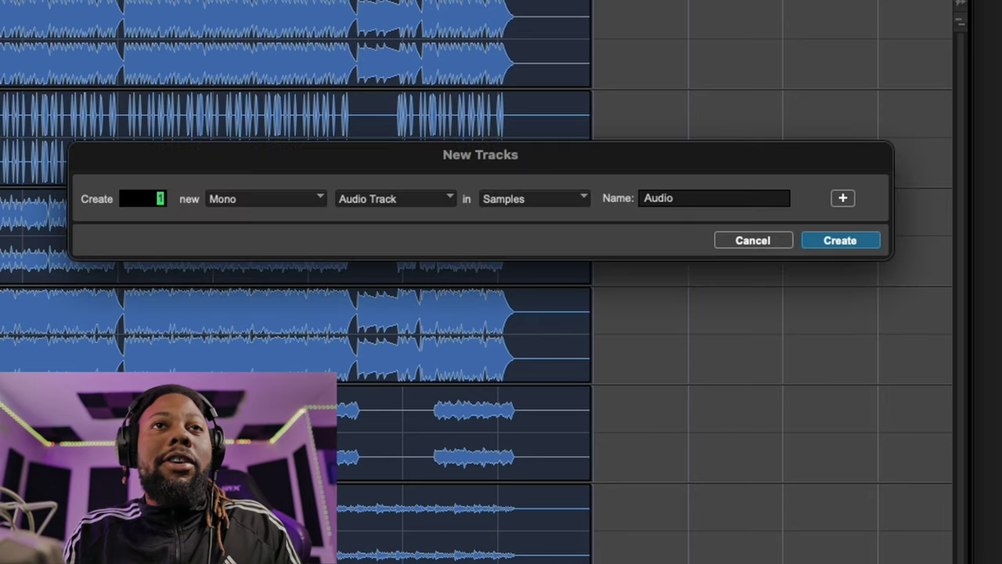
pyautogui.moveTo(296, 154); pyautogui.dragTo(337, 243)
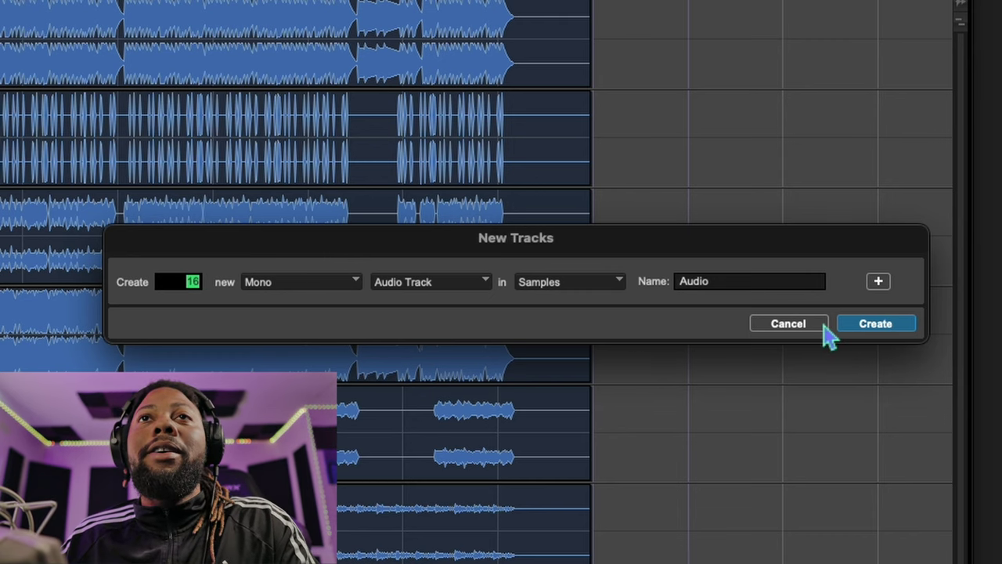
pyautogui.doubleClick(684, 287)
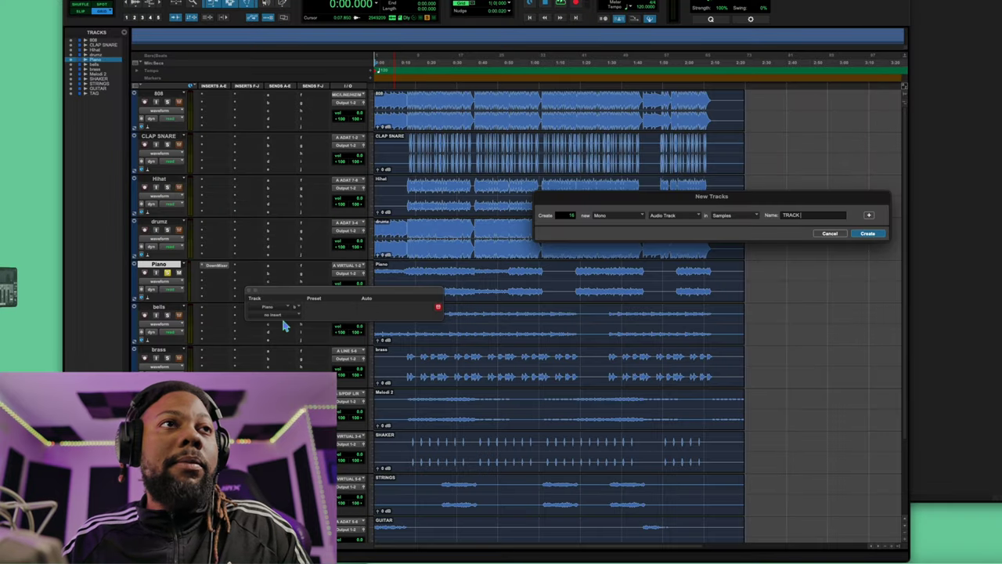
pyautogui.press('Return')
pyautogui.scroll(-5, 284, 326)
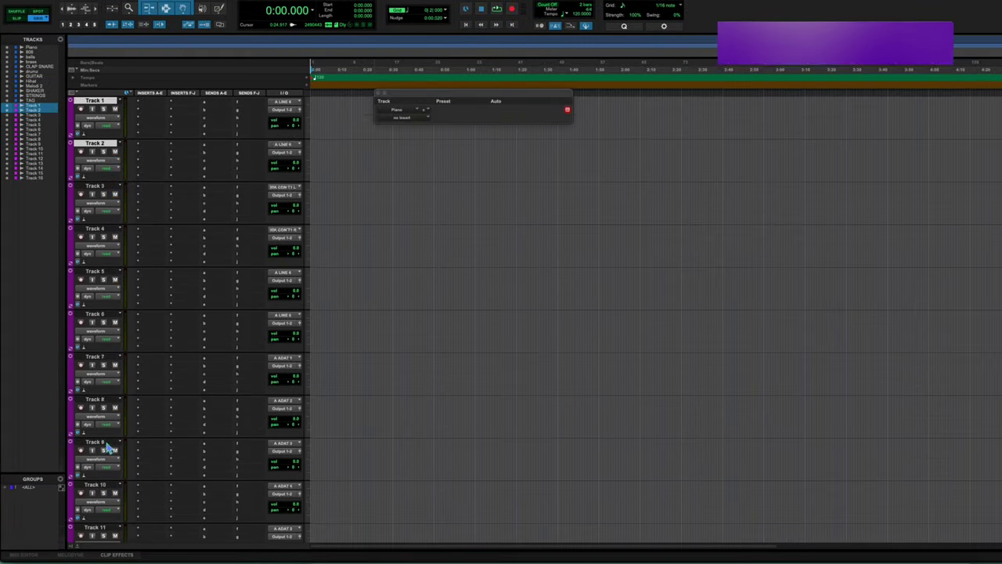
pyautogui.scroll(-5, 110, 447)
pyautogui.keyDown('shift'); pyautogui.click(101, 462); pyautogui.keyUp('shift')
pyautogui.doubleClick(69, 478)
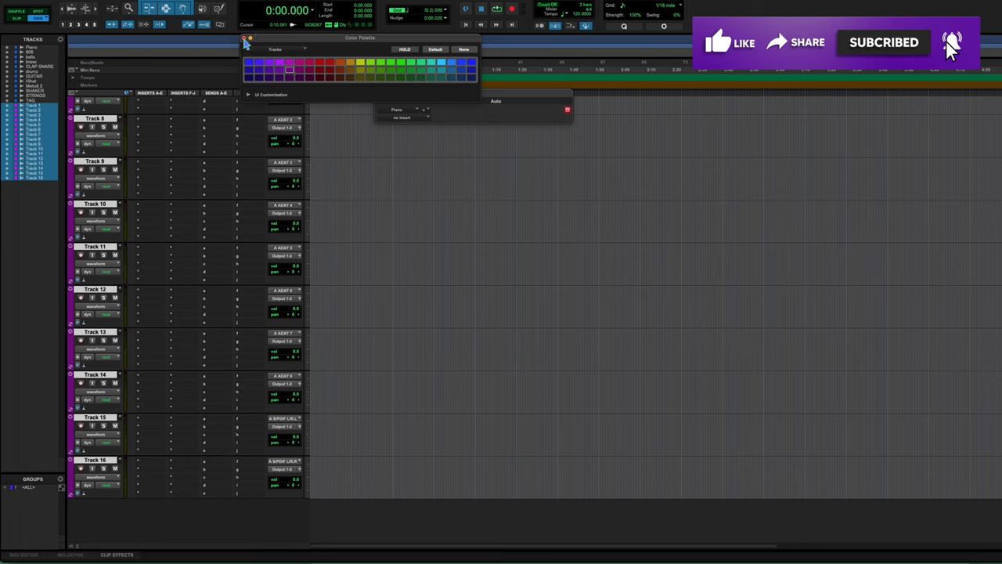
pyautogui.click(245, 40)
pyautogui.scroll(10, 311, 275)
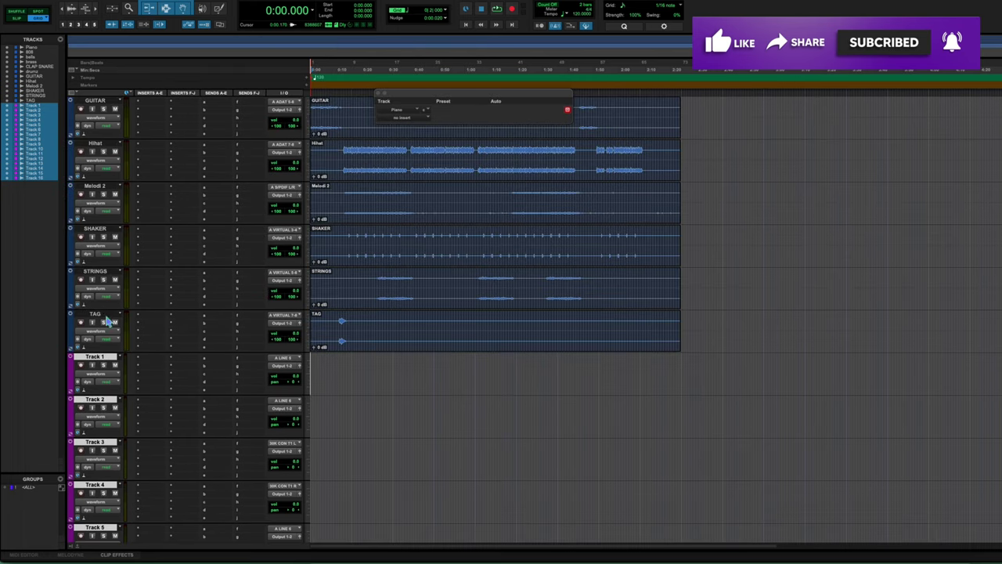
# Step: Move Track 1 and Track 2 up so they sit directly below the Piano track
pyautogui.click(103, 315)
pyautogui.keyDown('shift'); pyautogui.click(108, 403); pyautogui.keyUp('shift')
pyautogui.moveTo(107, 403); pyautogui.dragTo(172, 203)
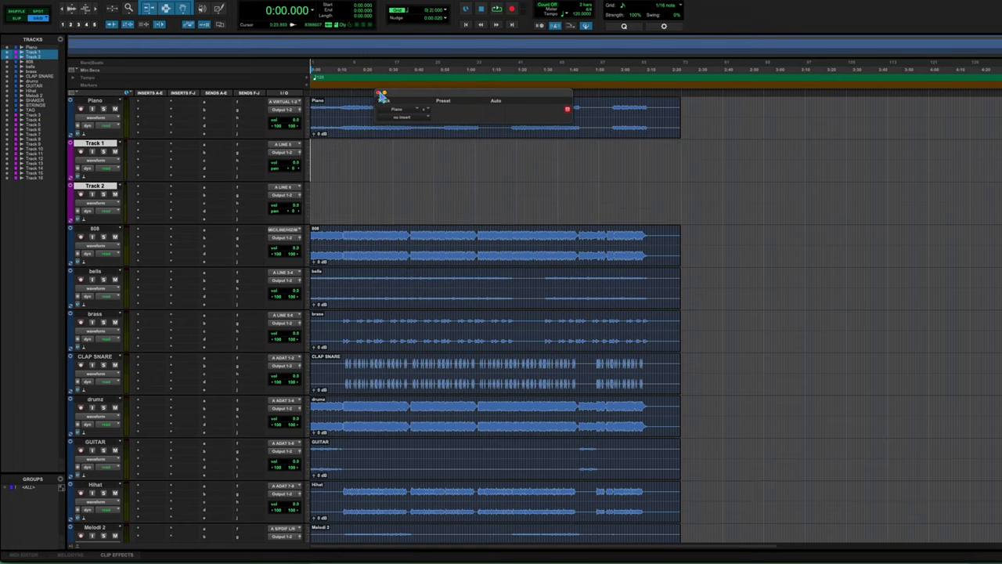
# Step: Add the stereo hardware insert Insert 5-6 to the Piano track and solo that track
pyautogui.click(145, 103)
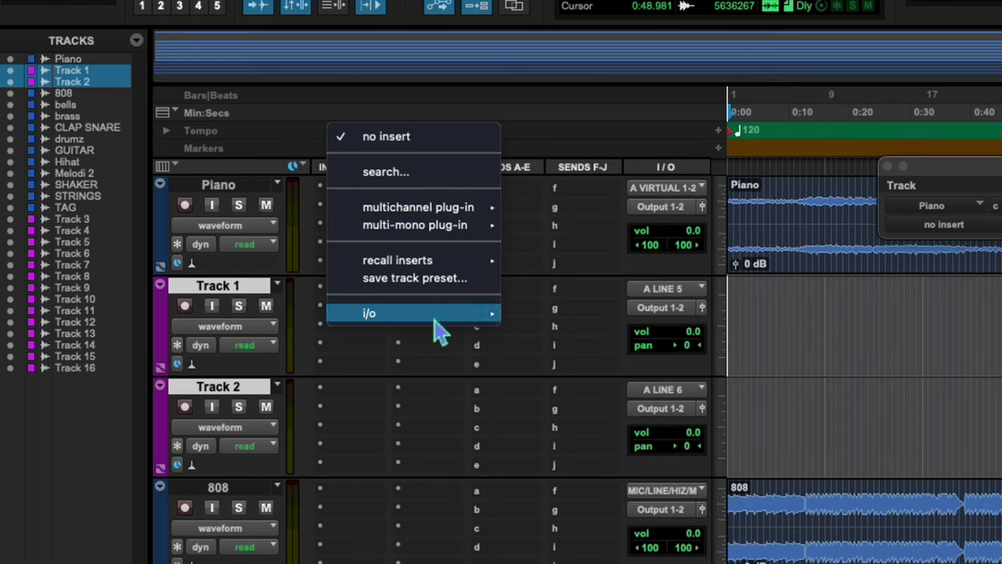
pyautogui.moveTo(189, 161)
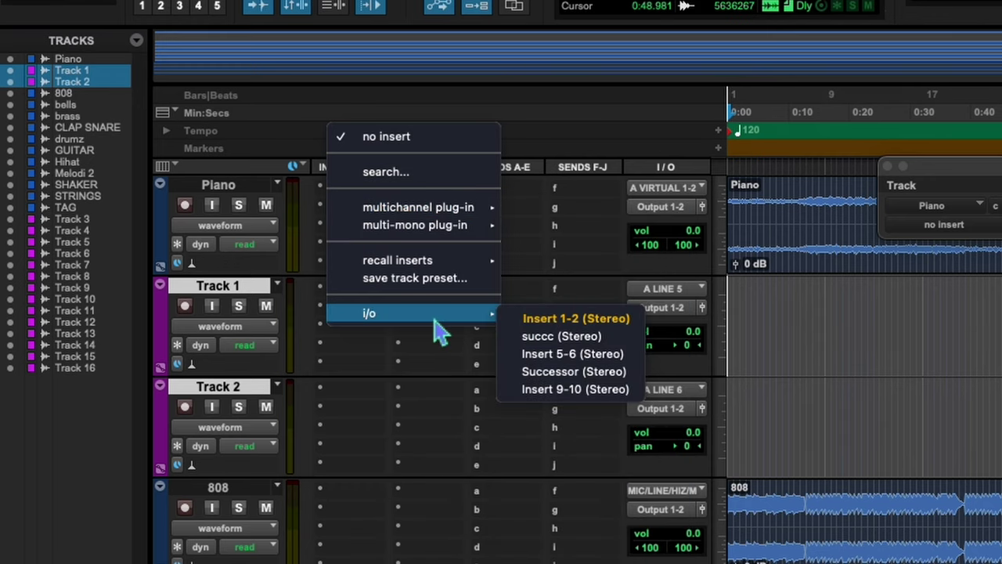
pyautogui.click(566, 373)
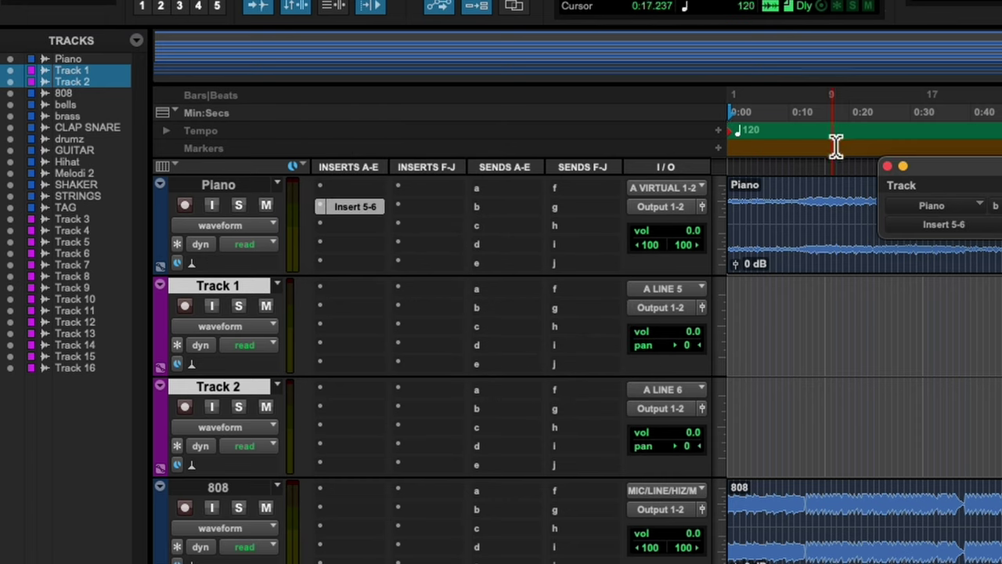
pyautogui.click(820, 116)
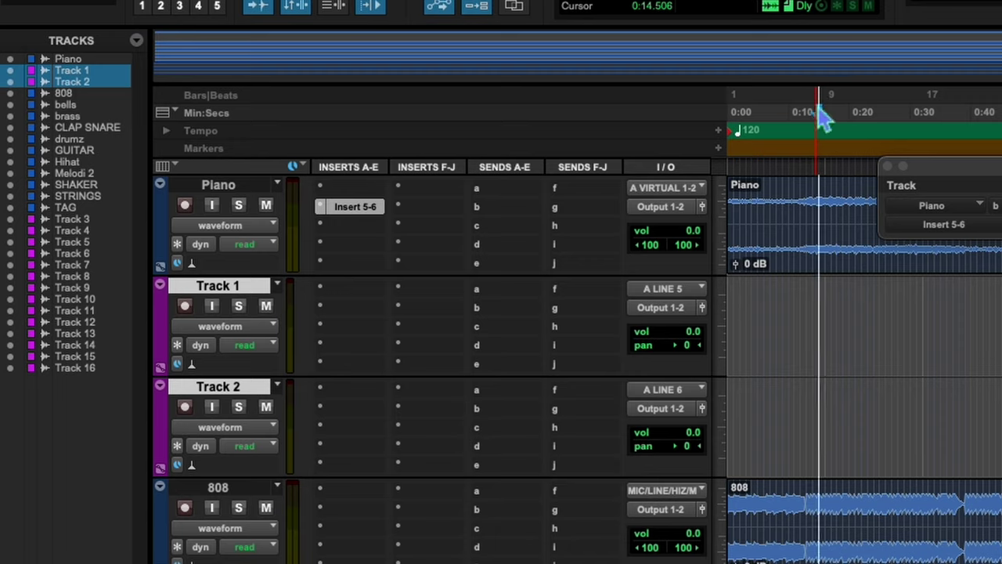
pyautogui.click(238, 205)
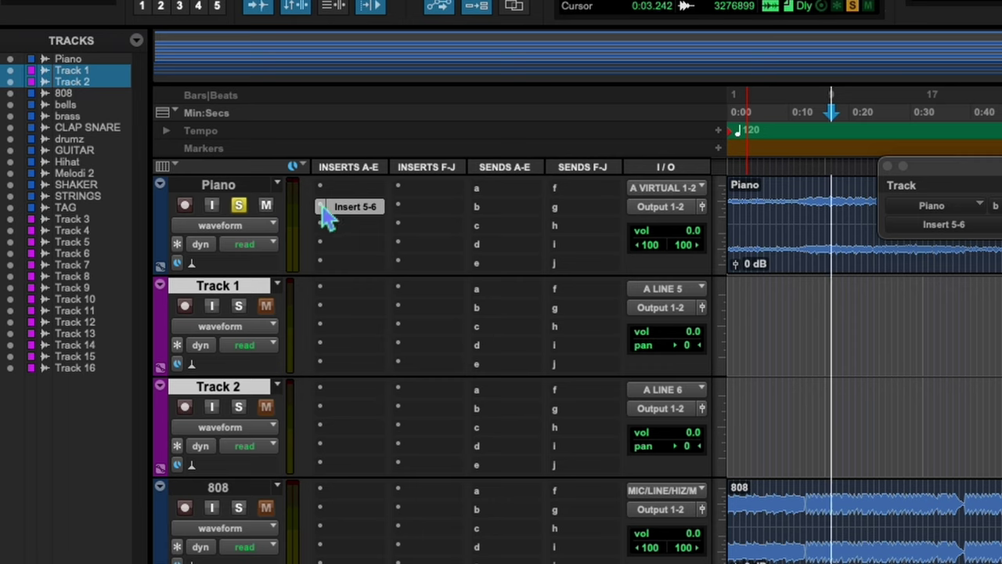
# Step: Replace the hardware insert on the Piano track with the DownMixer plug-in, found by searching for DOW
pyautogui.click(532, 227)
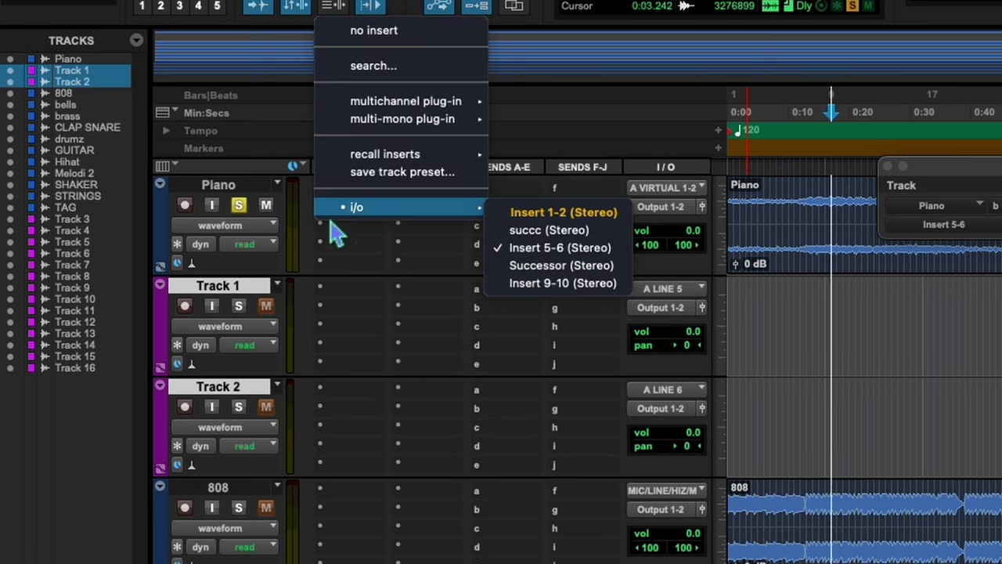
pyautogui.click(360, 245)
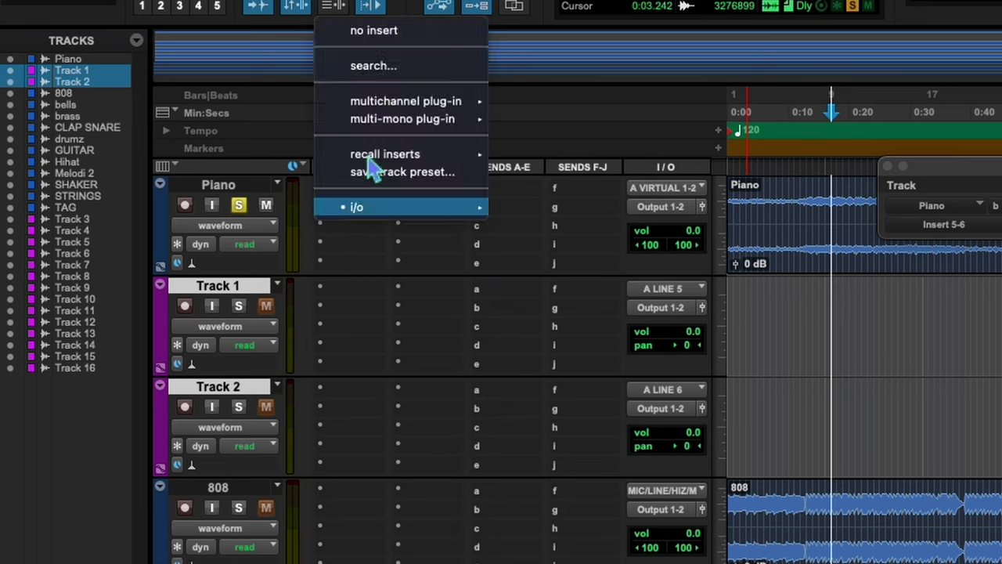
pyautogui.click(317, 204)
pyautogui.click(329, 220)
pyautogui.write('DOW')
pyautogui.press('Escape')
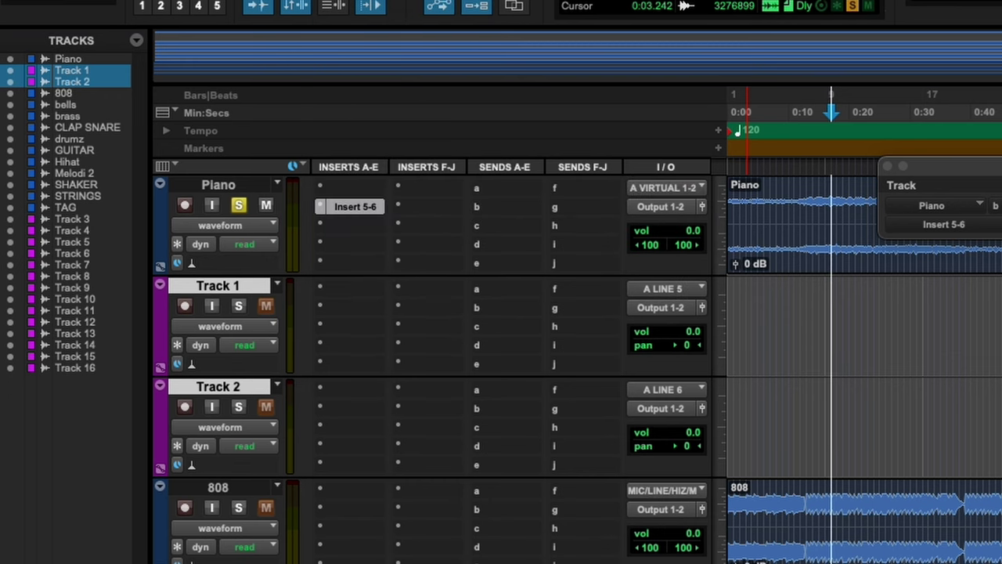
pyautogui.click(350, 233)
# Step: Add the mono hardware insert Insert 5-6.L below DownMixer on the Piano track and audition it
pyautogui.click(374, 262)
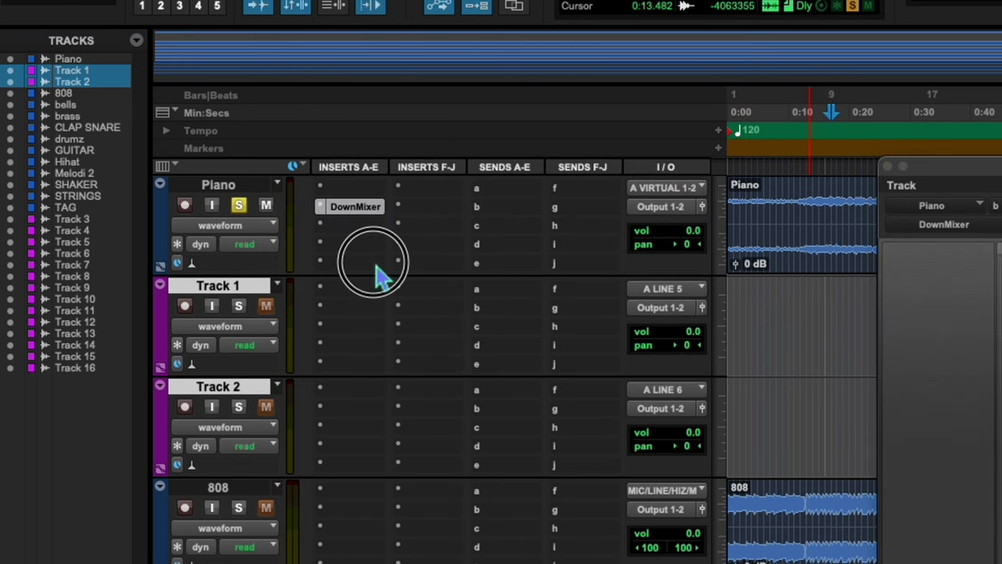
pyautogui.moveTo(475, 369)
pyautogui.click(552, 425)
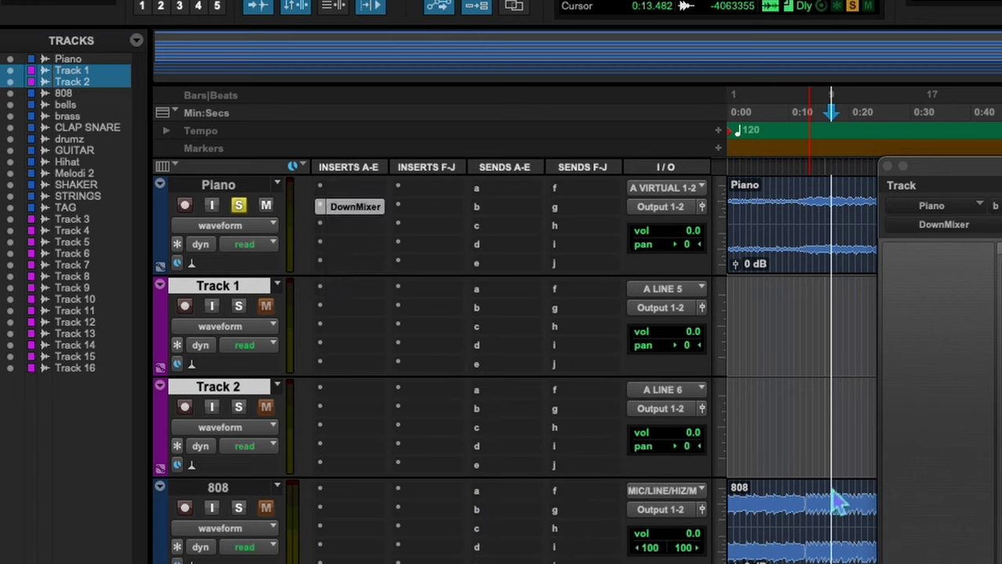
pyautogui.click(888, 166)
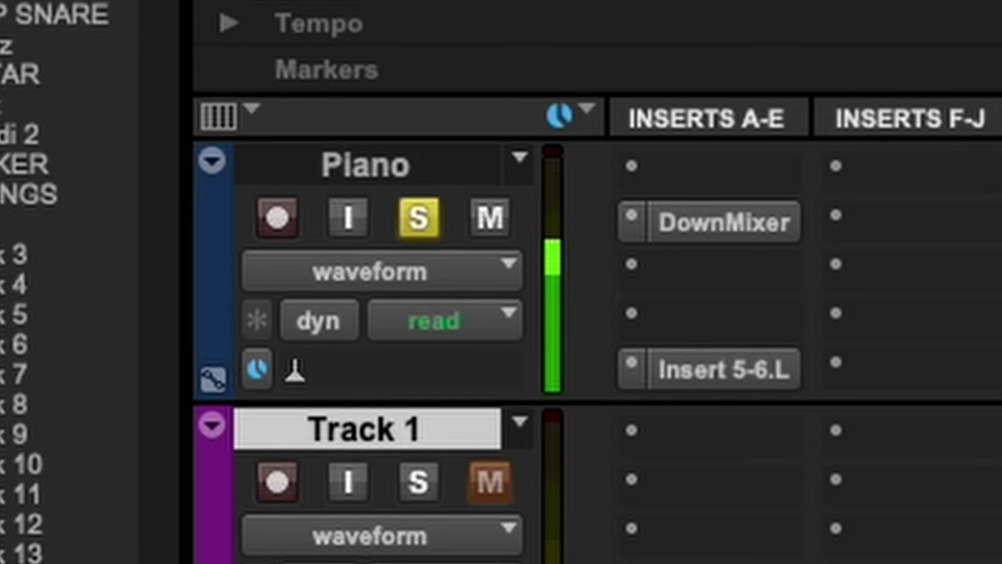
pyautogui.press('space')
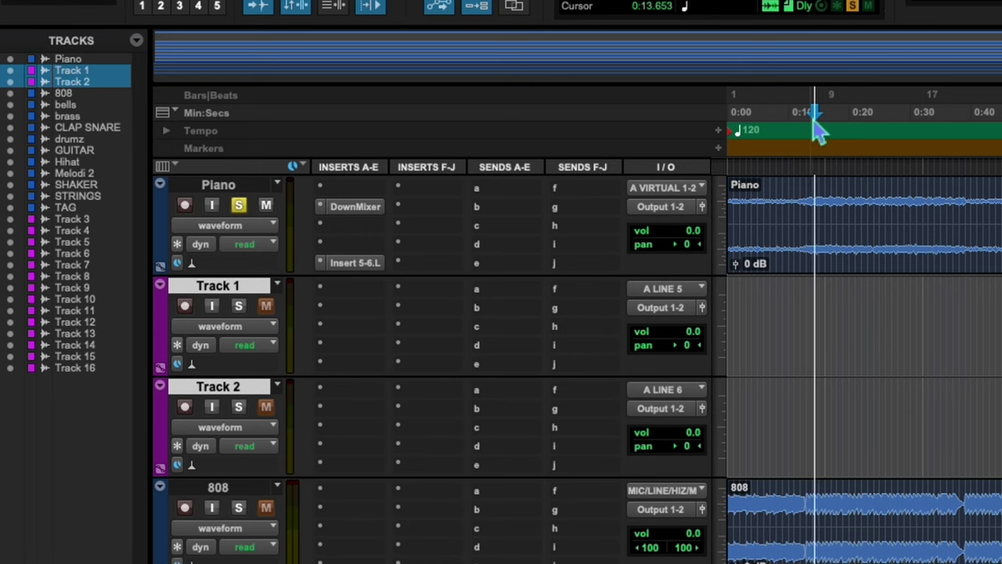
# Step: Assign the stereo hardware insert Insert 5-6 to the Piano track's third insert slot
pyautogui.click(331, 216)
pyautogui.moveTo(407, 336)
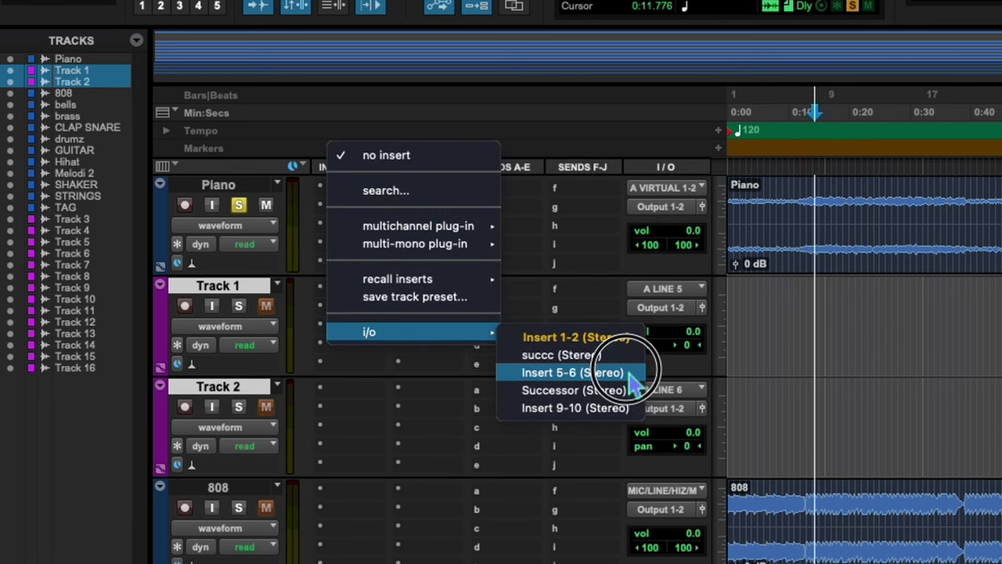
pyautogui.click(633, 374)
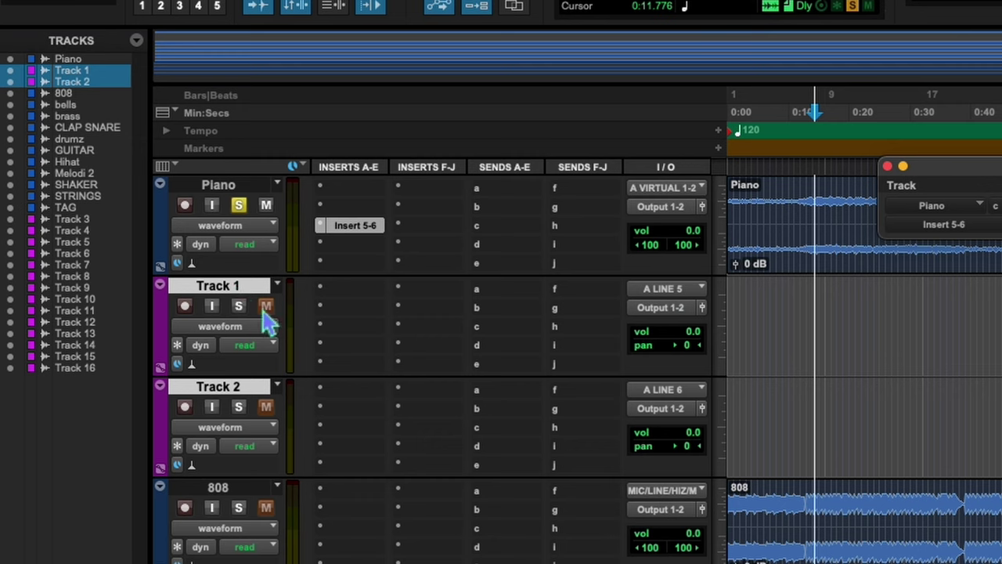
# Step: Check the interface inputs of Track 1 and Track 2, and record-arm Track 1
pyautogui.click(663, 290)
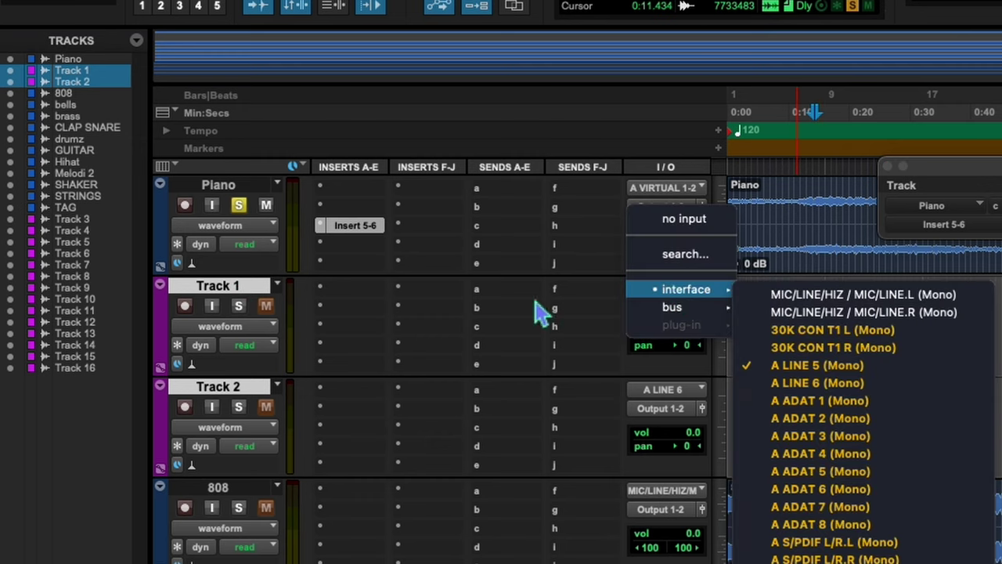
pyautogui.click(538, 309)
pyautogui.click(185, 305)
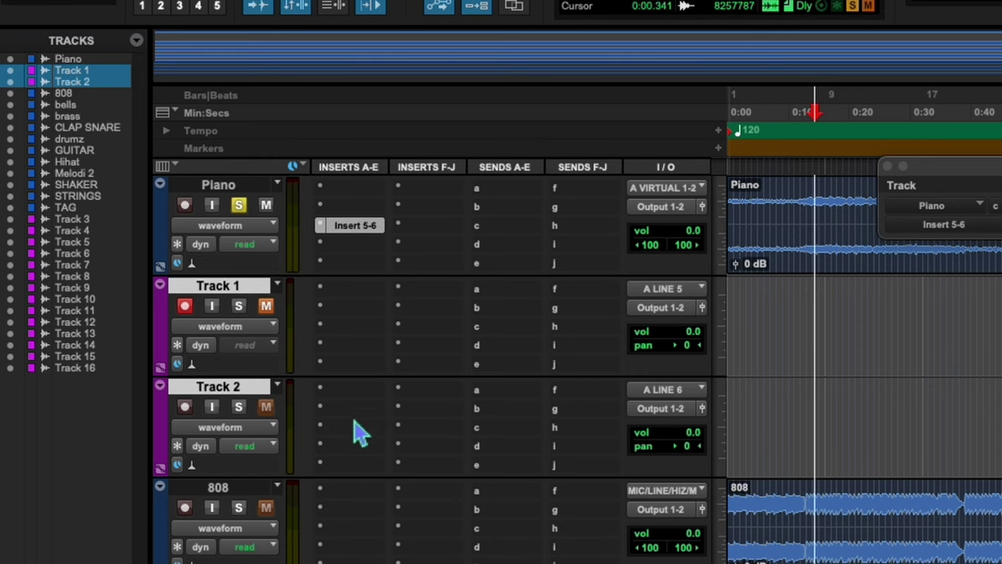
pyautogui.click(666, 391)
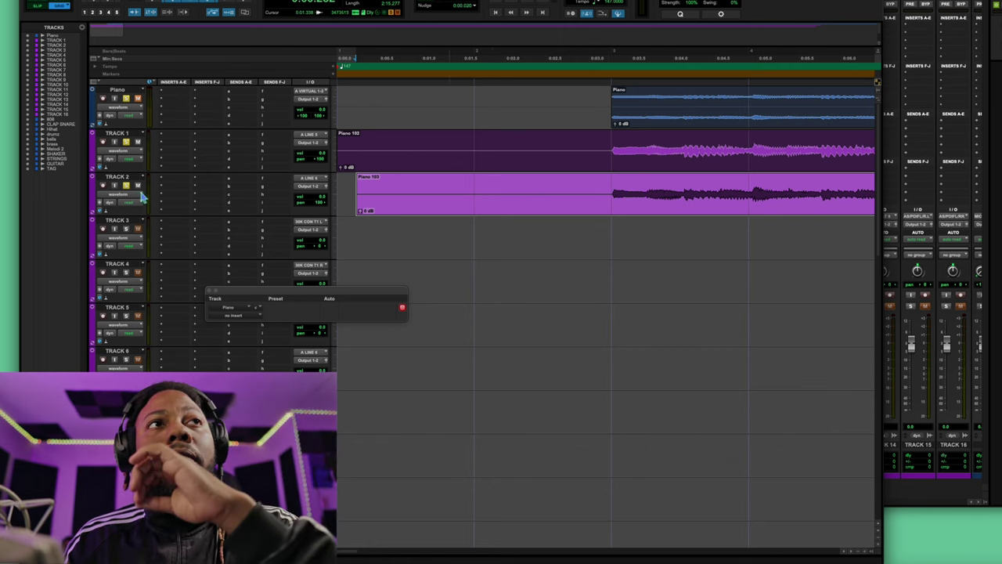
# Step: Select TRACK 1 and TRACK 2, the recorded piano sides, and group them
pyautogui.press('super+bracketright')
pyautogui.press('super+bracketright')
pyautogui.press('super+bracketright')
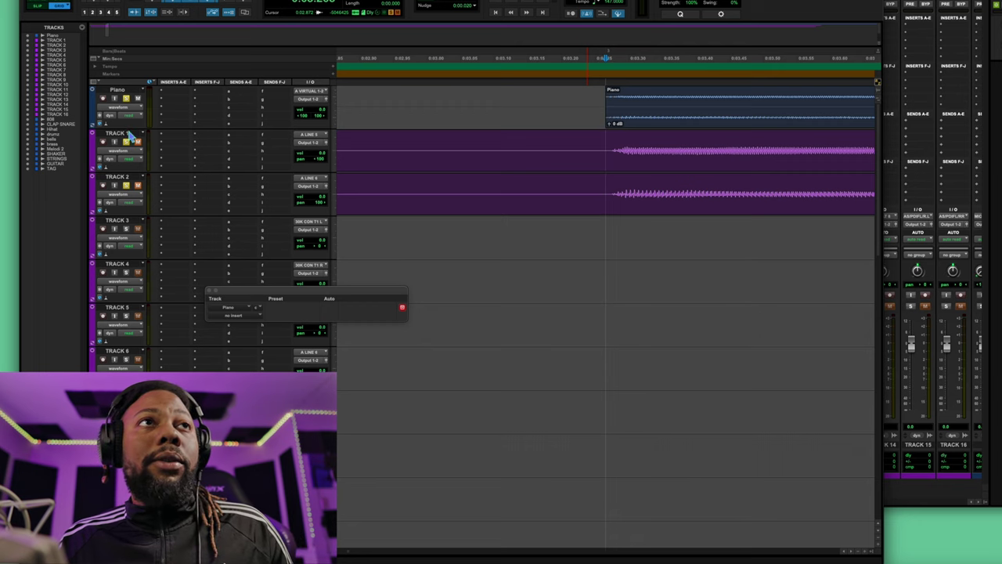
pyautogui.moveTo(130, 136); pyautogui.dragTo(125, 177)
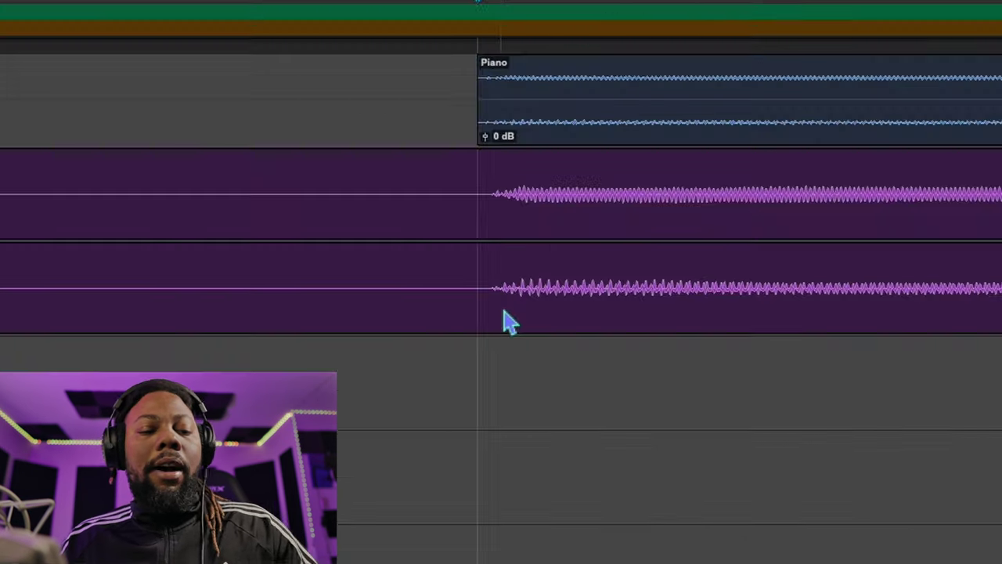
pyautogui.press('super+g')
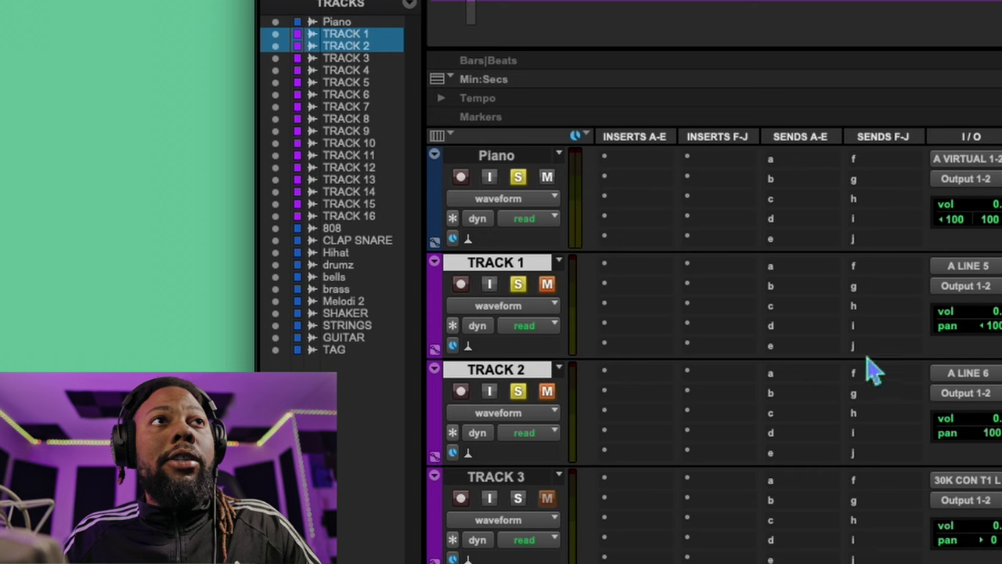
# Step: Compare the original Piano with the recorded TRACK 1 and TRACK 2 by switching their solo and mute states
pyautogui.click(518, 392)
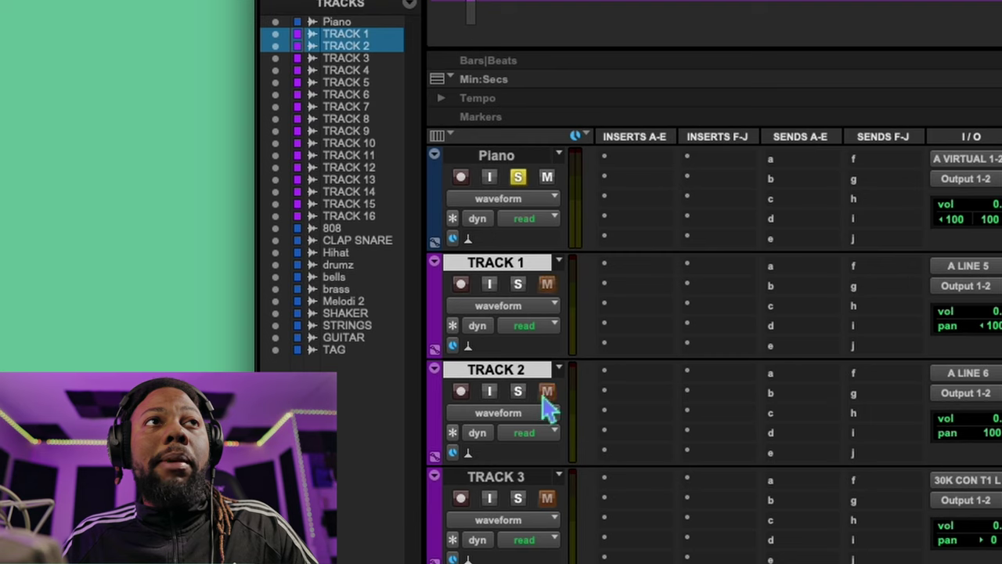
pyautogui.click(518, 392)
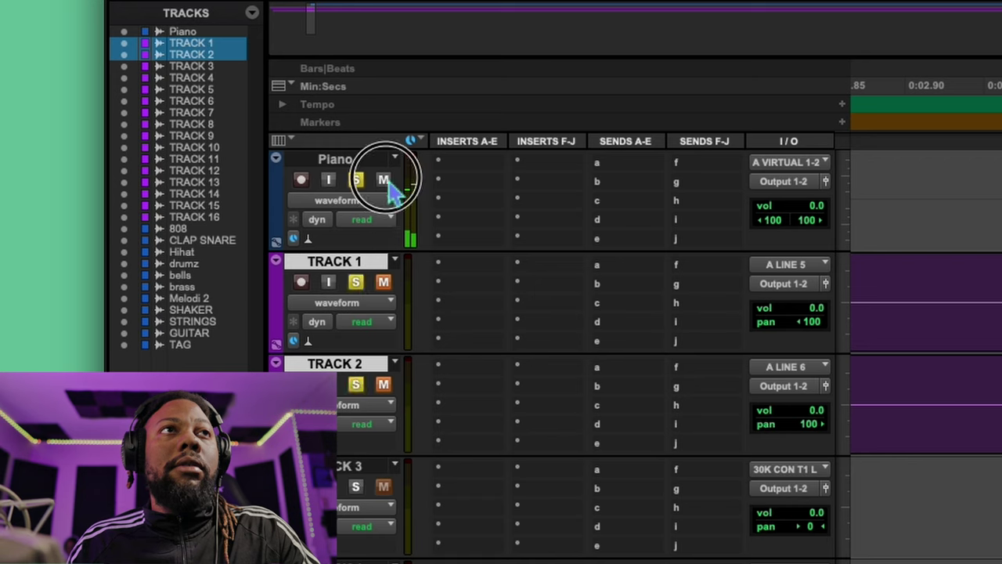
pyautogui.click(382, 283)
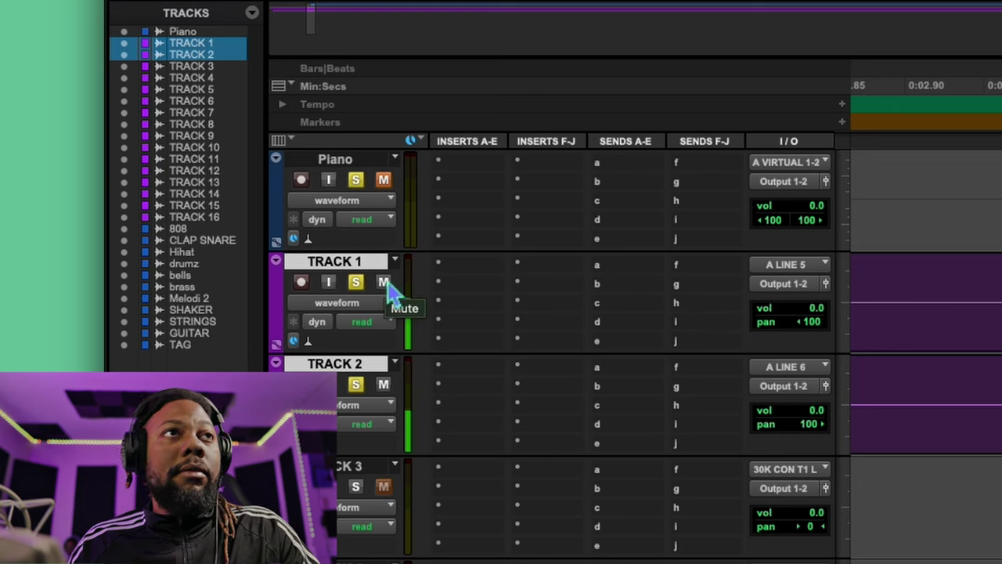
pyautogui.click(382, 282)
pyautogui.click(395, 159)
pyautogui.click(383, 179)
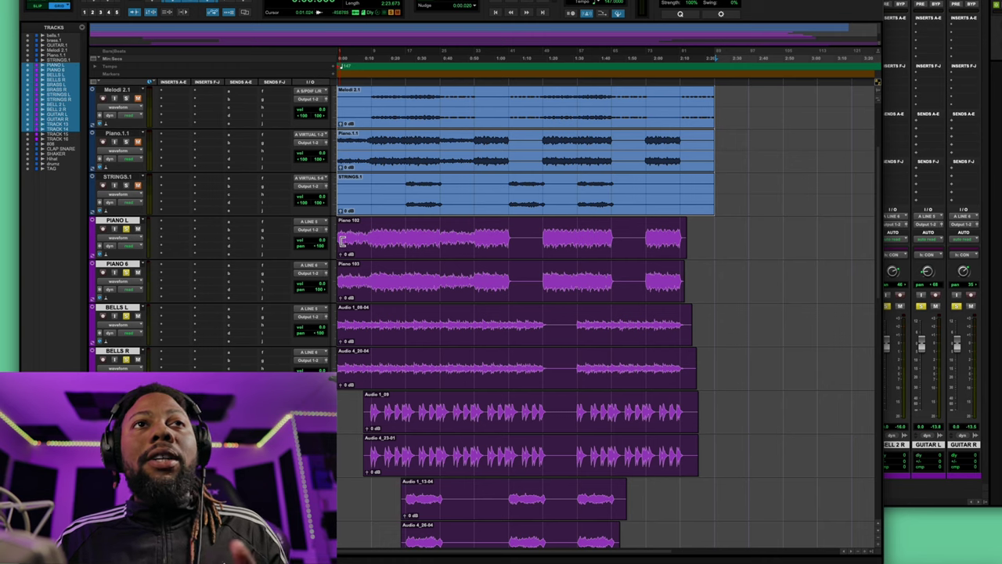
pyautogui.scroll(-1, 375, 246)
pyautogui.scroll(4, 406, 252)
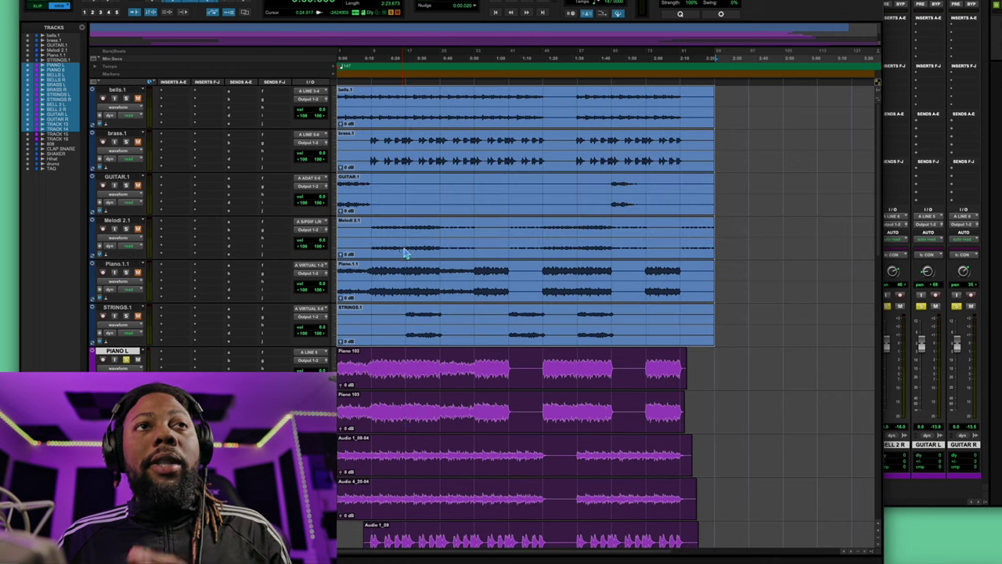
pyautogui.scroll(-4, 404, 251)
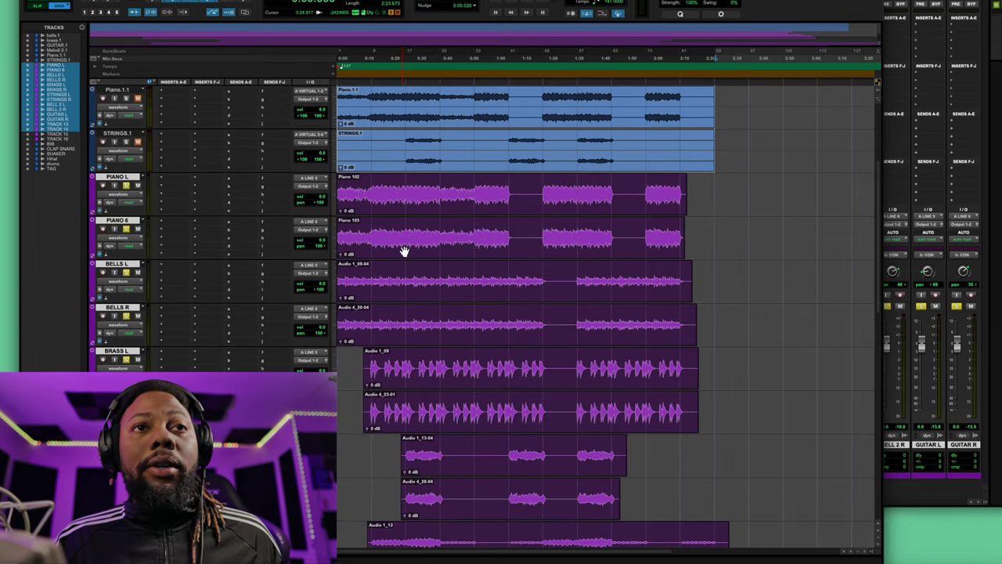
# Step: Return to the session start and look over the original stereo stems and the recorded mono tracks
pyautogui.scroll(4, 402, 252)
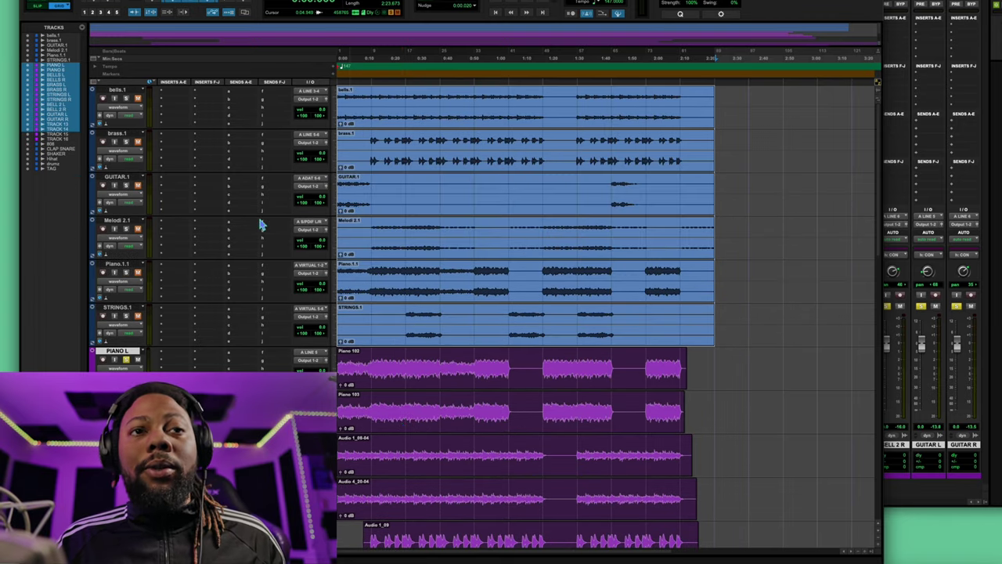
pyautogui.press('Return')
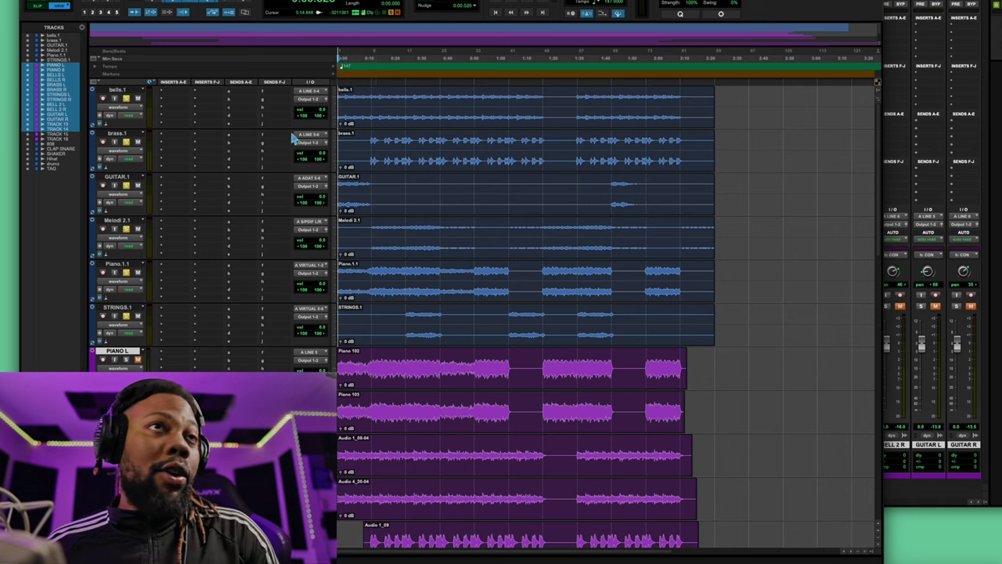
pyautogui.scroll(-4, 350, 301)
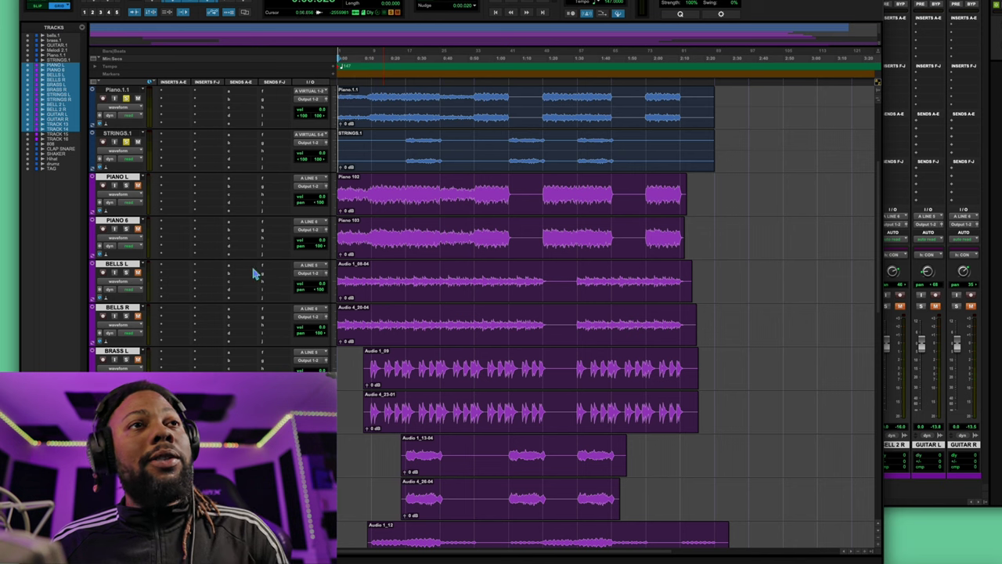
pyautogui.scroll(4, 174, 262)
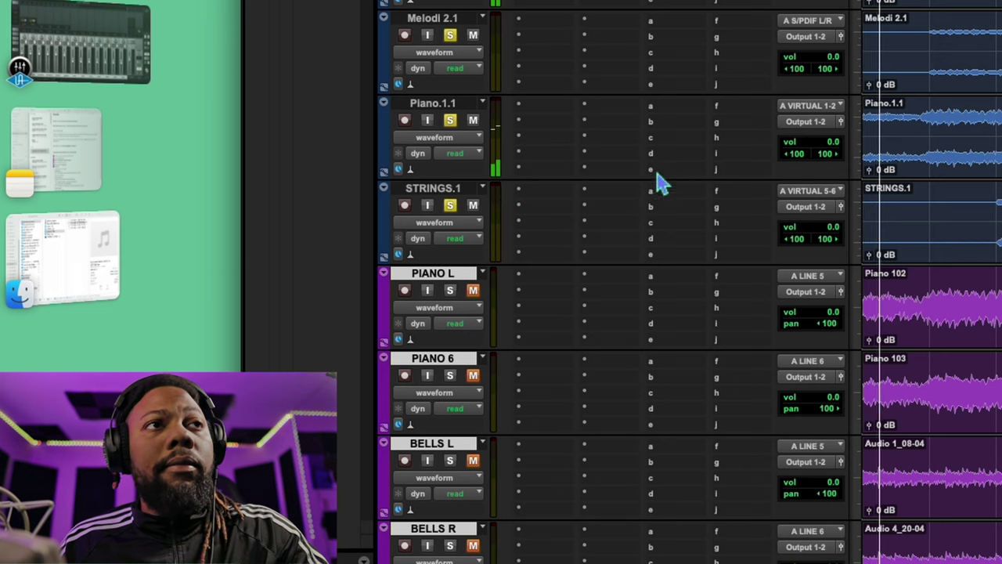
# Step: Solo the recorded mono tracks alongside the original stems, then mute the originals and unmute the recorded tracks during playback
pyautogui.click(451, 291)
pyautogui.click(473, 206)
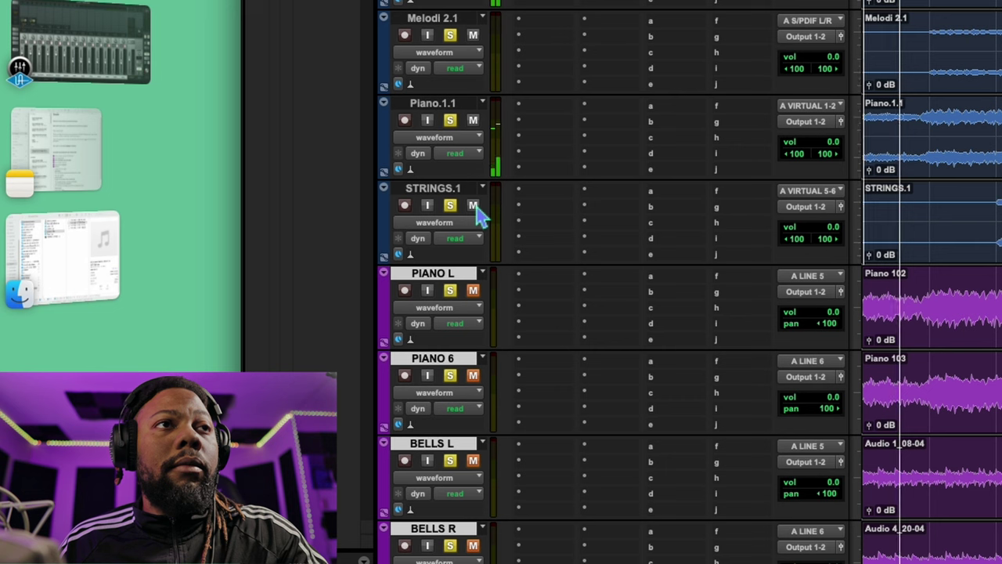
pyautogui.click(473, 292)
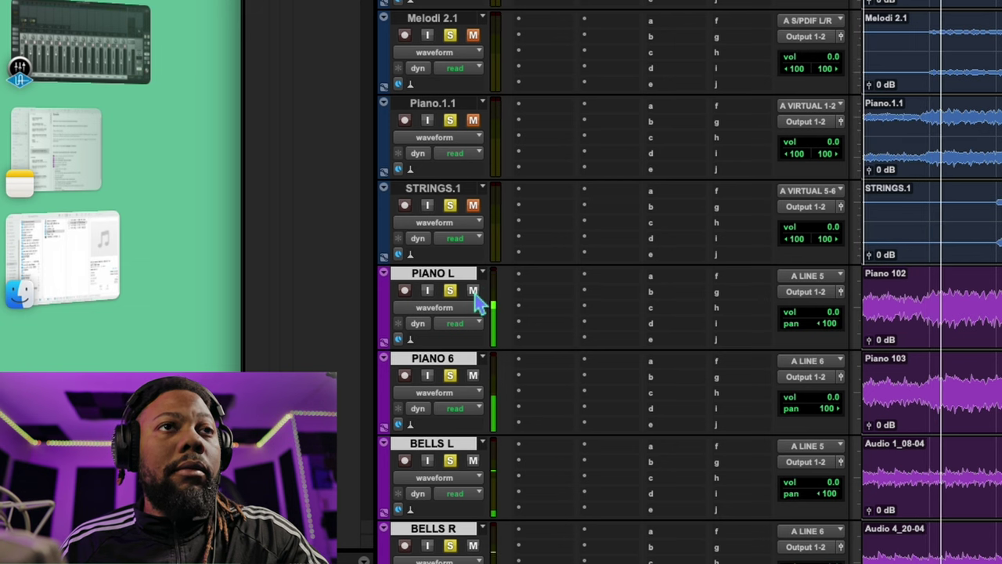
# Step: Compare both versions during playback by alternating mutes between the recorded mono tracks and the original stems, ending on the originals
pyautogui.click(473, 290)
pyautogui.click(472, 205)
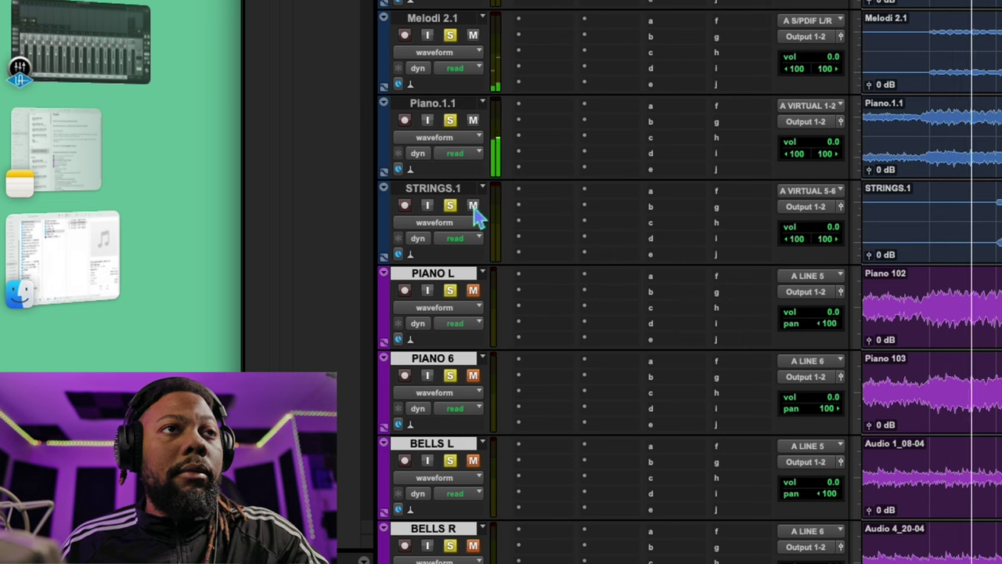
pyautogui.click(473, 205)
pyautogui.click(473, 290)
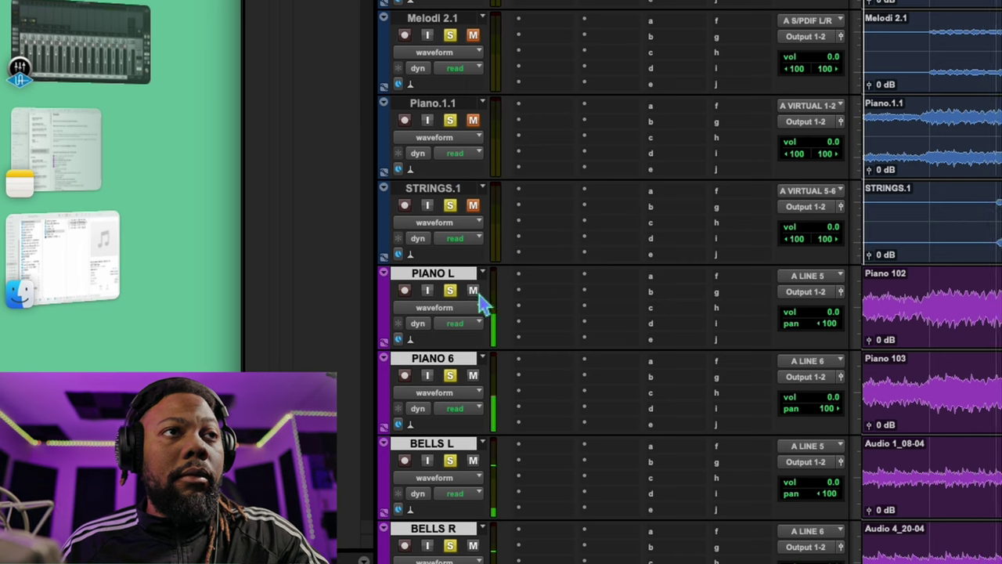
pyautogui.click(473, 291)
pyautogui.click(477, 224)
pyautogui.click(473, 120)
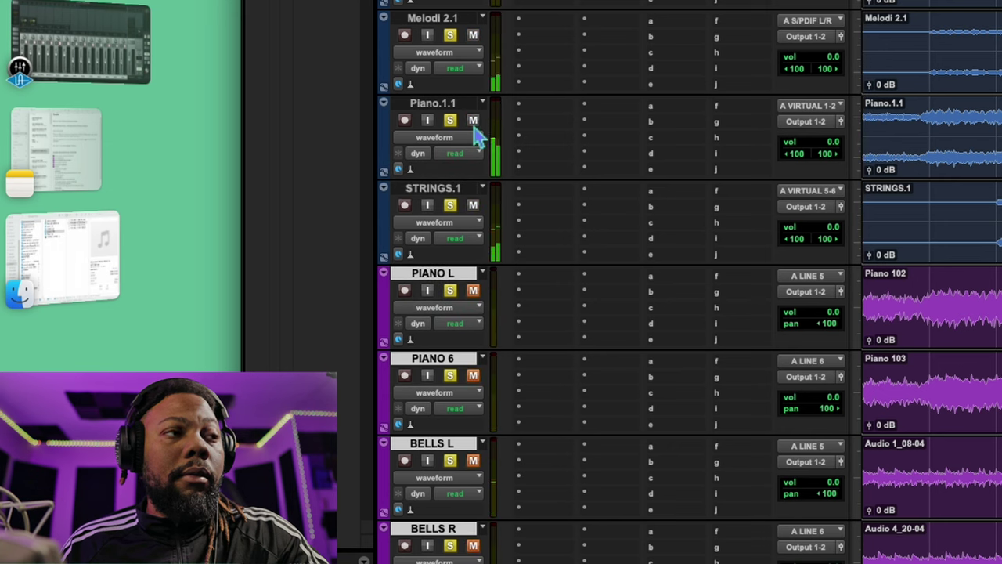